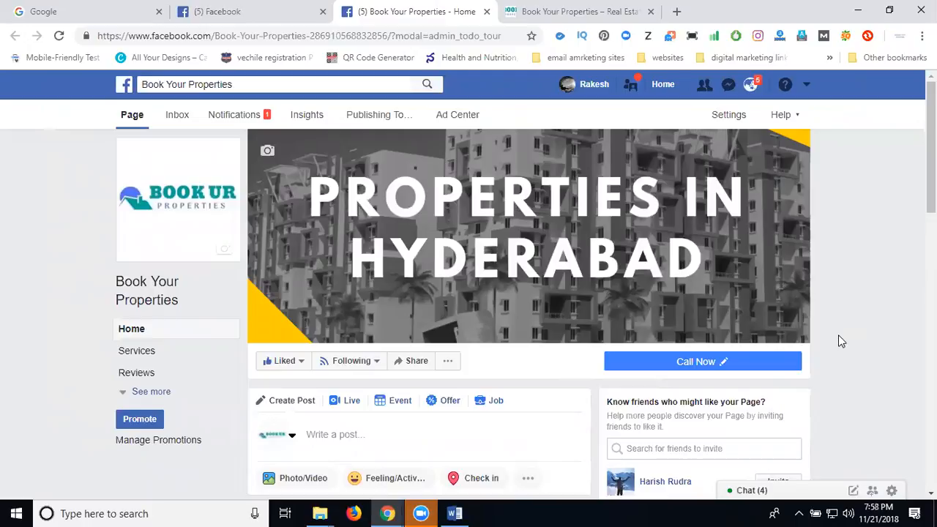
- Turn on instant replies to anyone who messages the Page in the Page's messaging settings
left_click(717, 115)
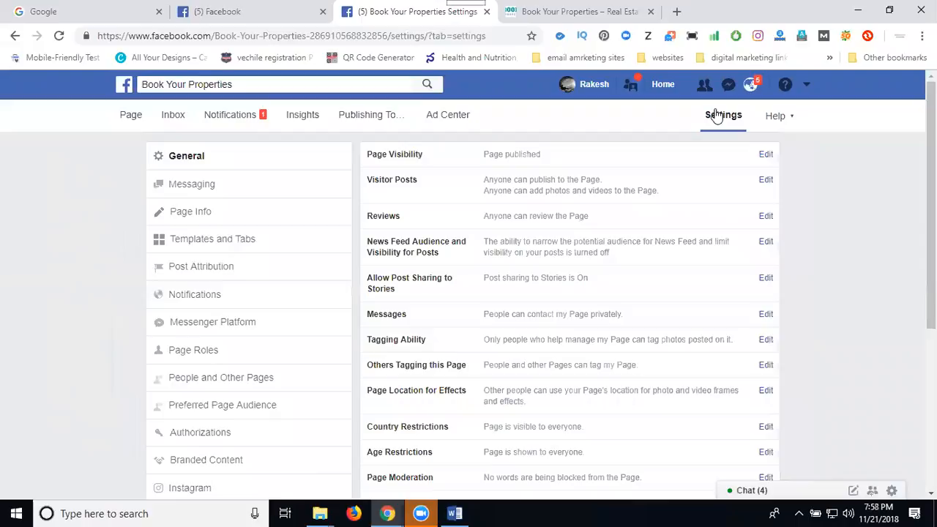
left_click(226, 191)
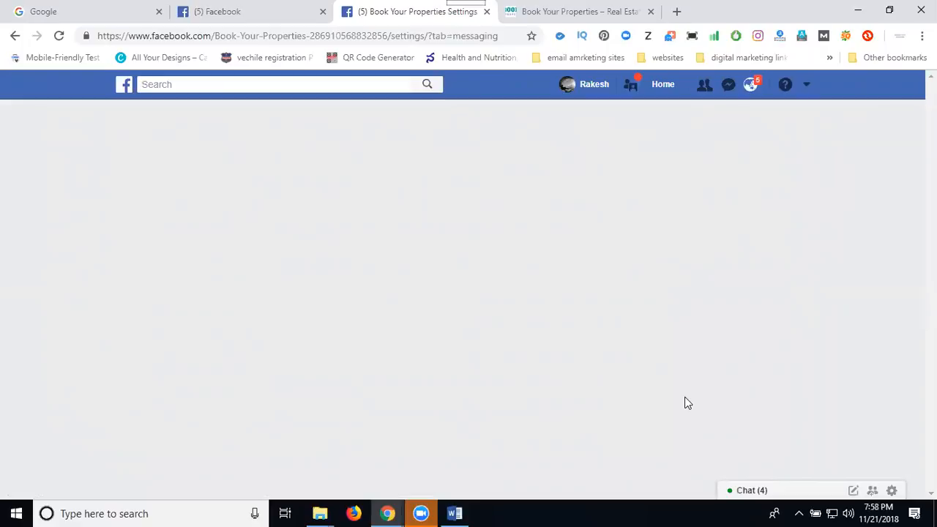
scroll(893, 219, "down", 5)
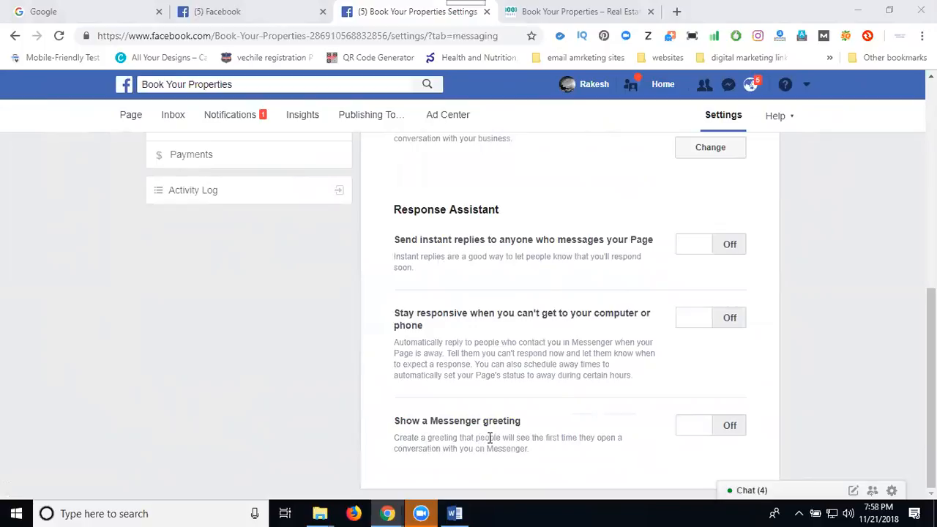
left_click(689, 248)
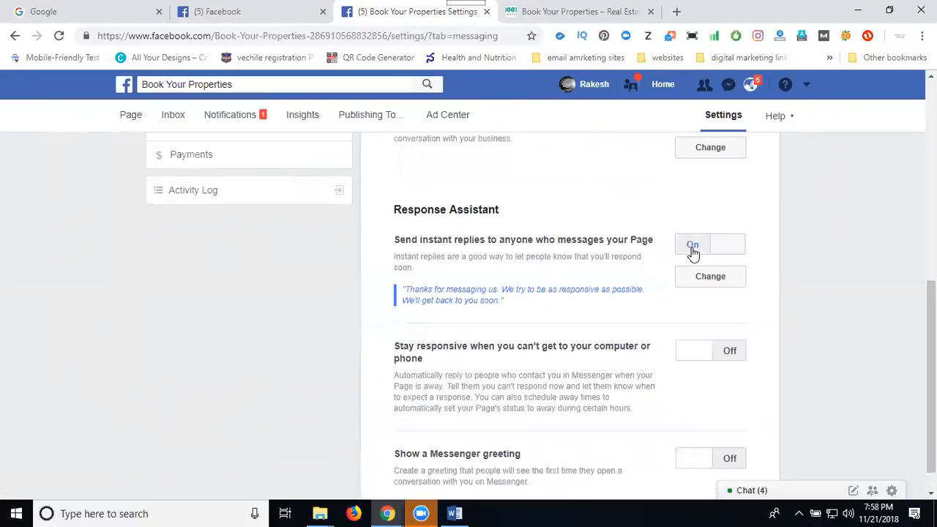
- Edit the instant reply message and append "for more details -" after its last sentence
left_click(696, 286)
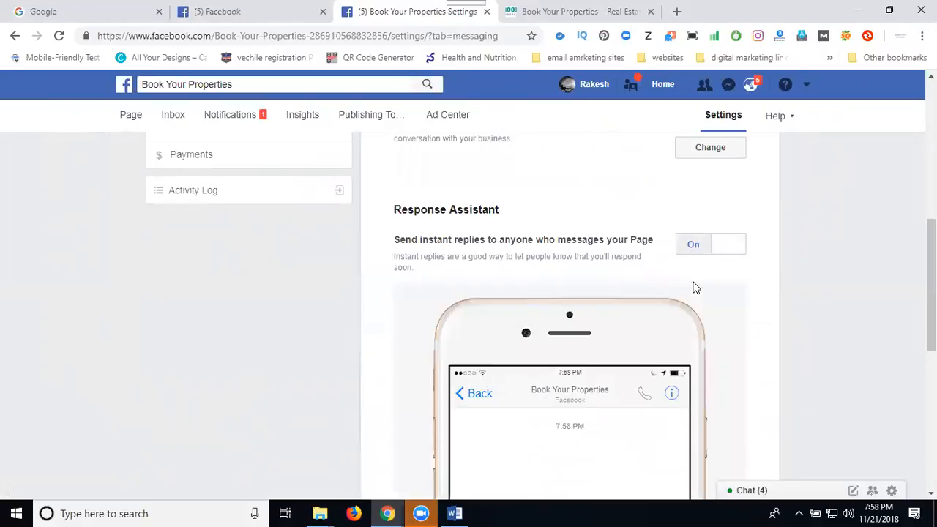
scroll(775, 310, "down", 5)
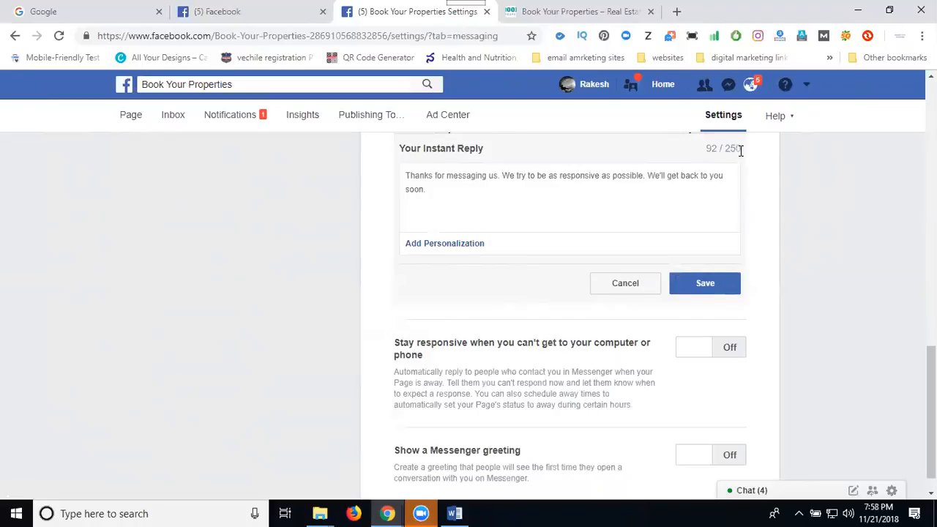
left_click(443, 193)
type("for m")
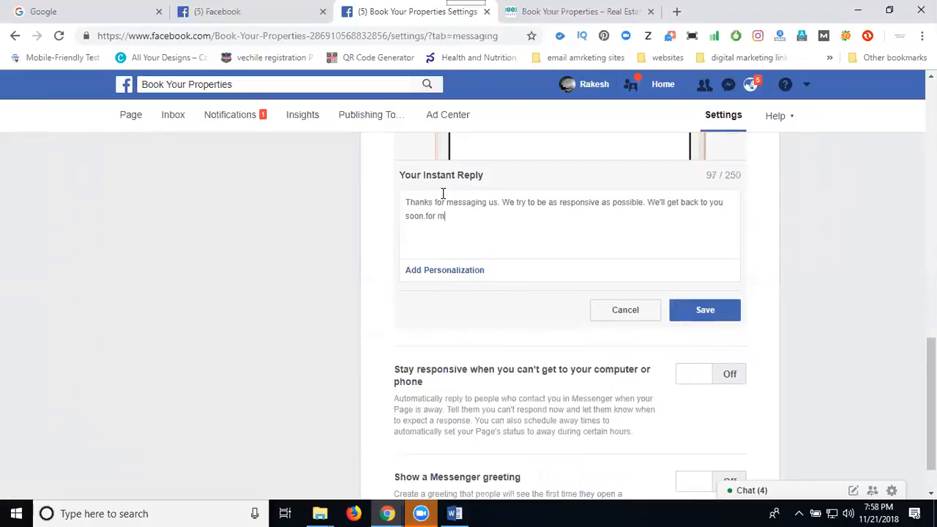
type("ore details -")
- Copy the business phone number and e-mail from the Book Your Properties website to the end of the instant reply, separated by a hyphen
left_click(521, 8)
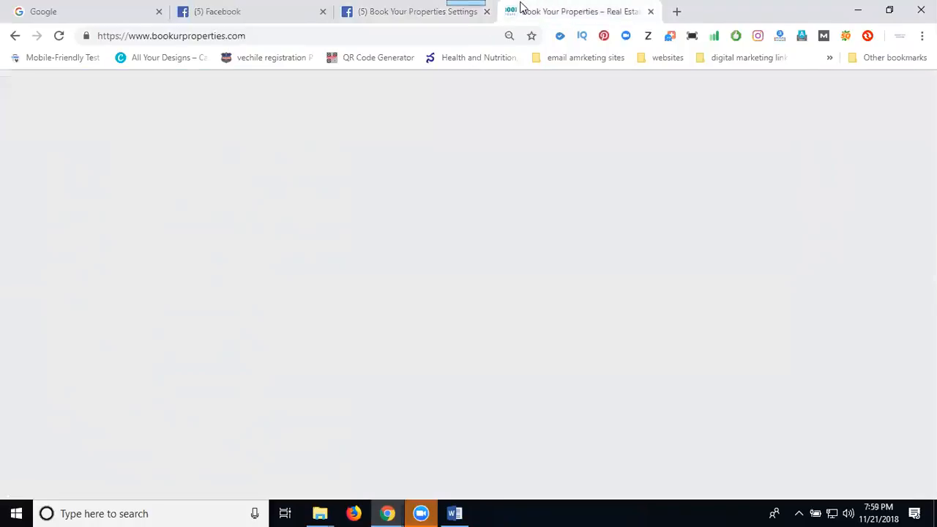
left_click_drag(339, 78, 144, 80)
key("ctrl+c")
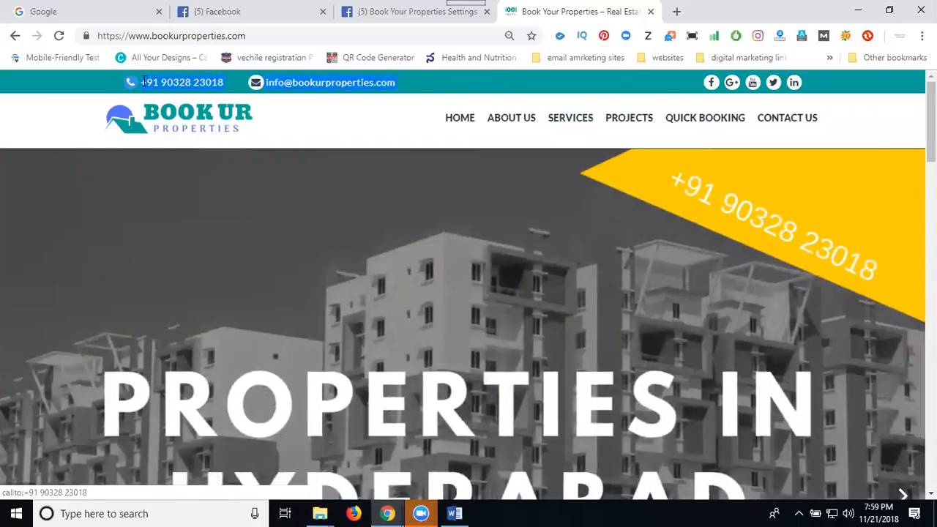
left_click(356, 12)
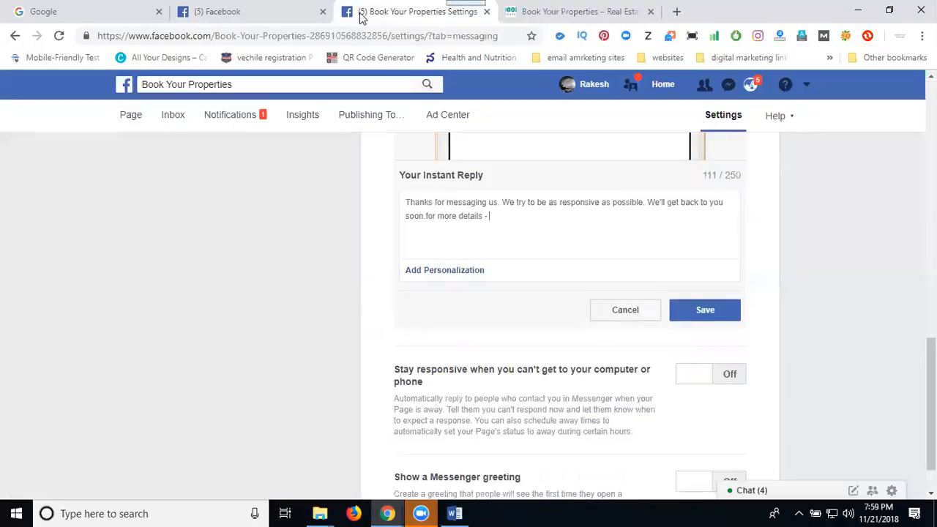
key("ctrl+v")
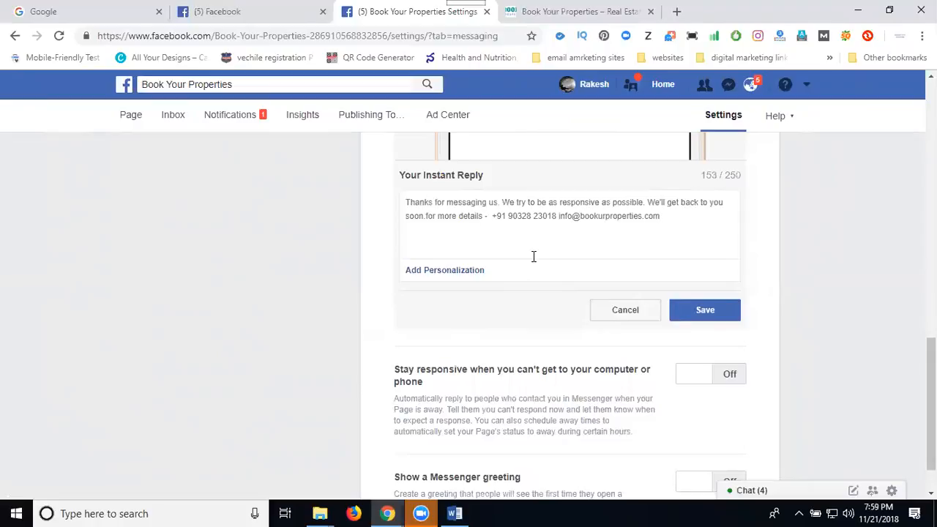
left_click(561, 216)
type("-")
- Add a space after "soon." in the instant reply and capitalize "For" in "For more details"
left_click_drag(696, 202, 425, 201)
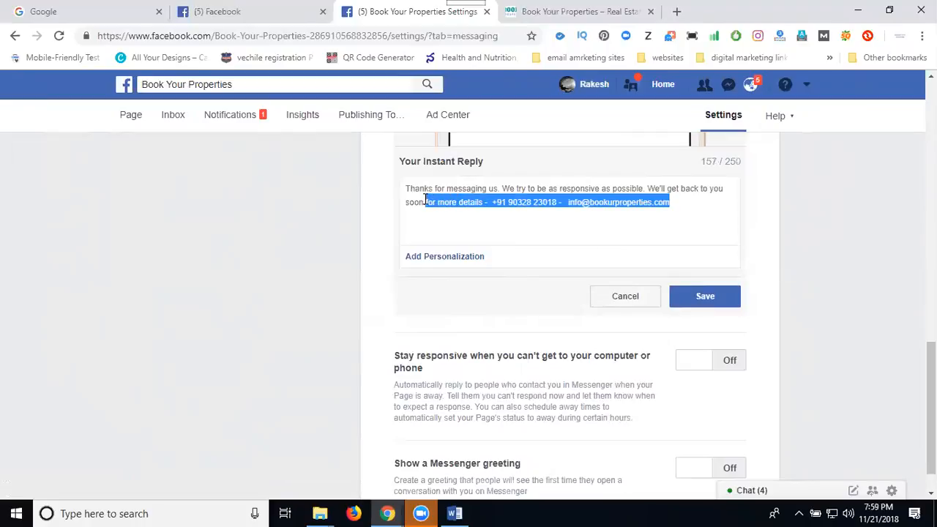
left_click(424, 201)
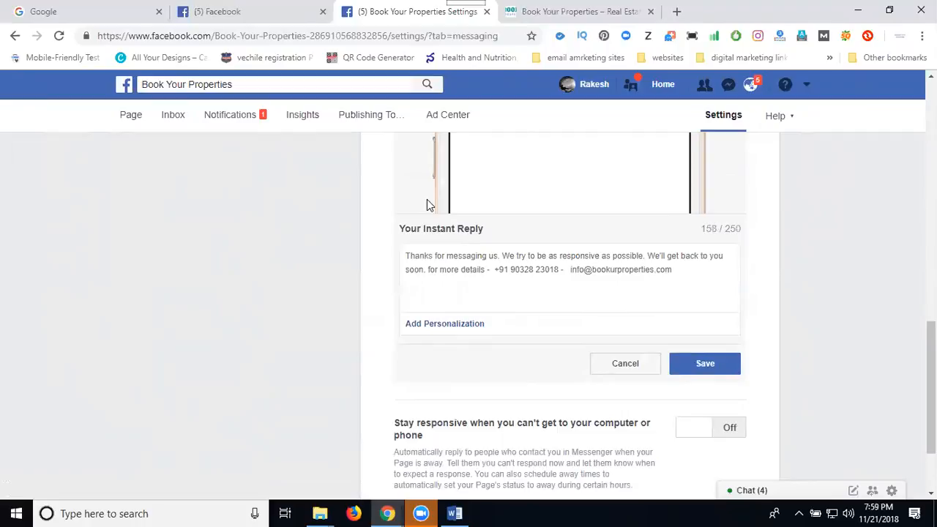
key("Delete")
type("F")
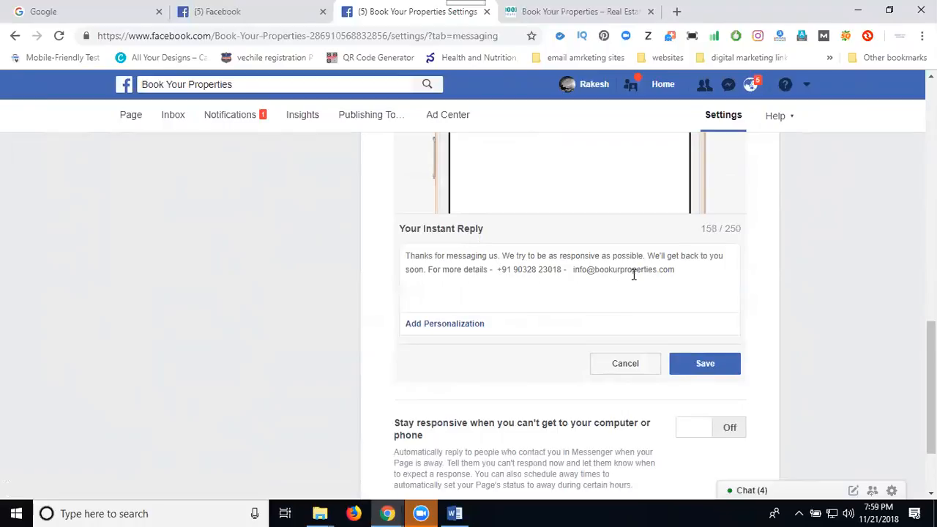
left_click(682, 270)
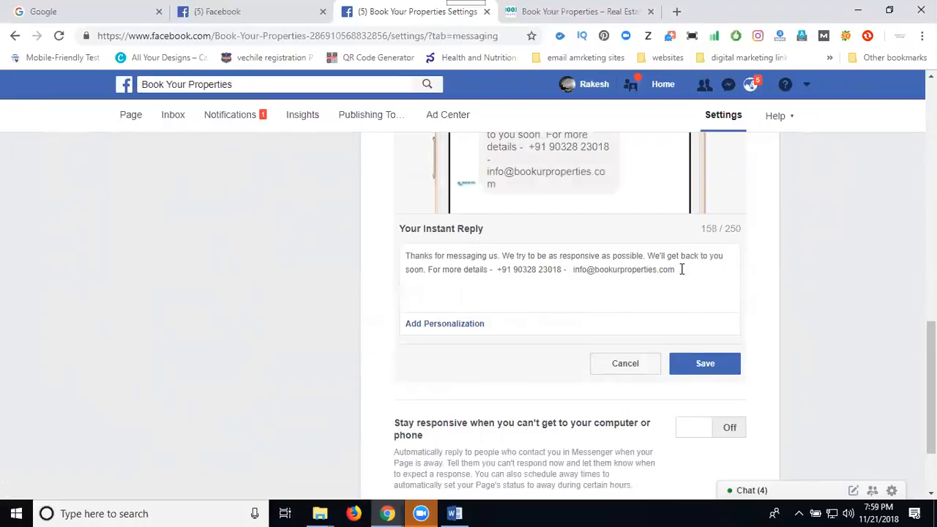
type("-")
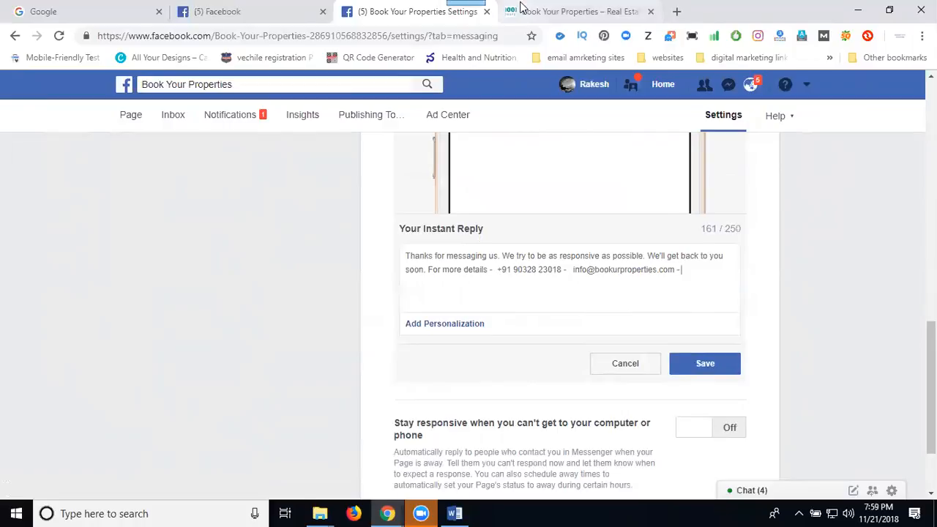
left_click(521, 9)
left_click(245, 38)
key("ctrl+c")
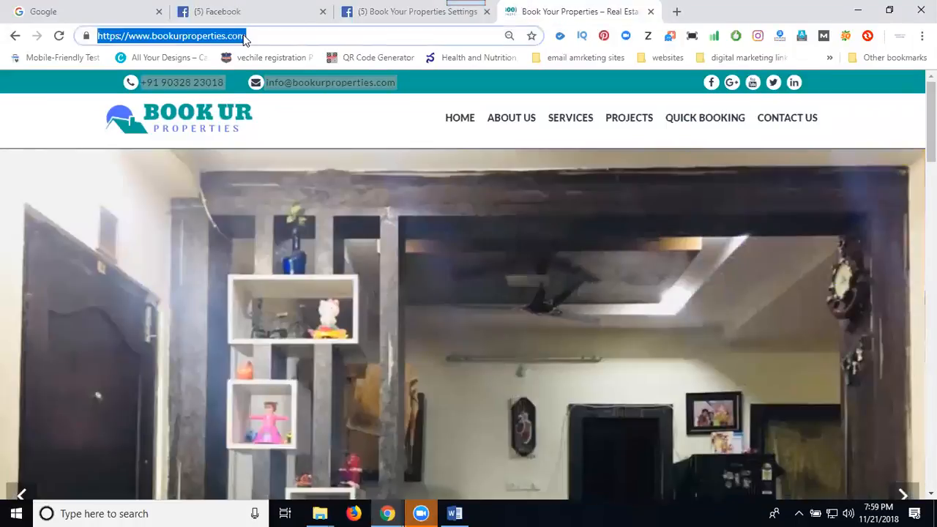
left_click(366, 10)
key("ctrl+v")
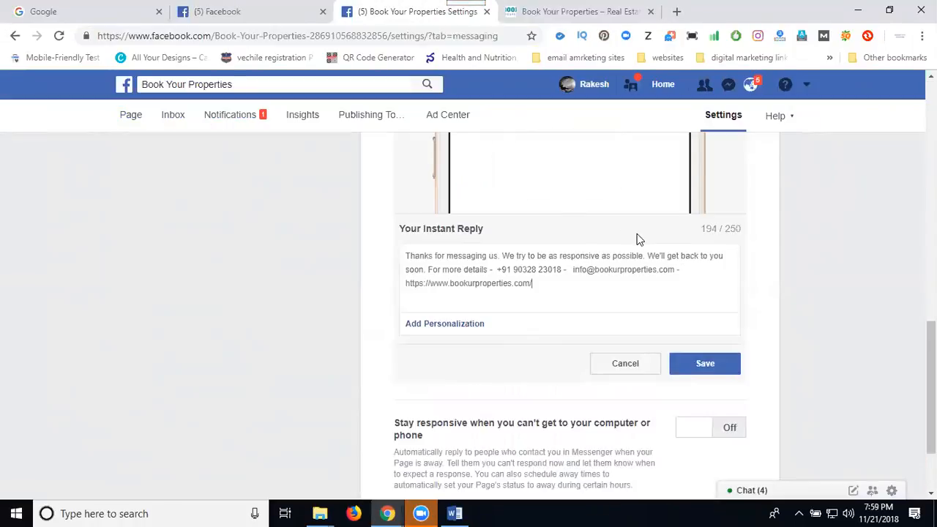
- Copy the "For more details" text with the contact information and website, and save the instant reply
left_click_drag(548, 282, 428, 269)
key("ctrl+c")
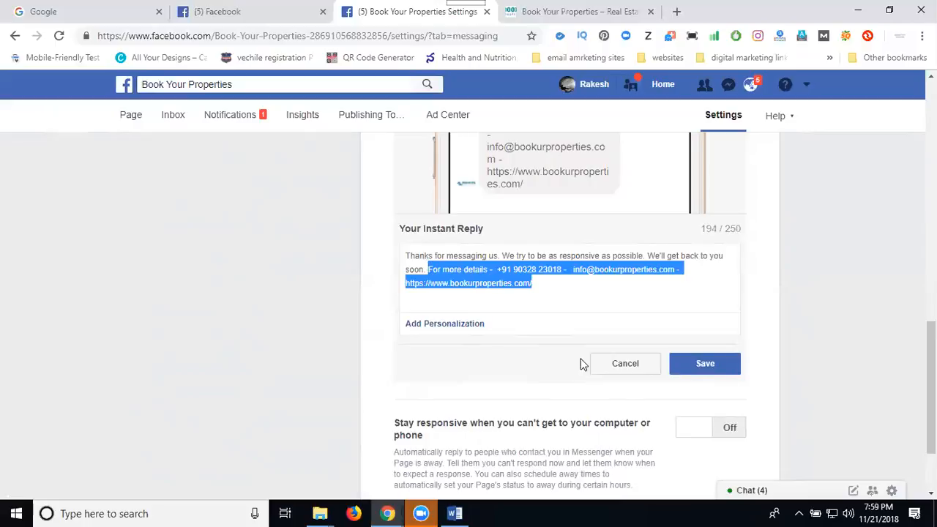
left_click(704, 363)
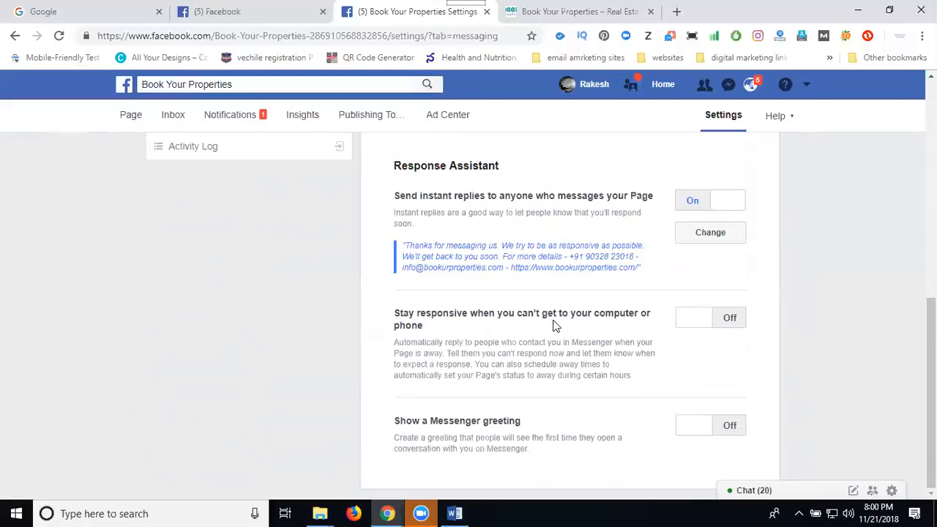
- Turn on the away message, replace its final exclamation mark with a comma, append the copied "For more details" contact text, and save
left_click(693, 322)
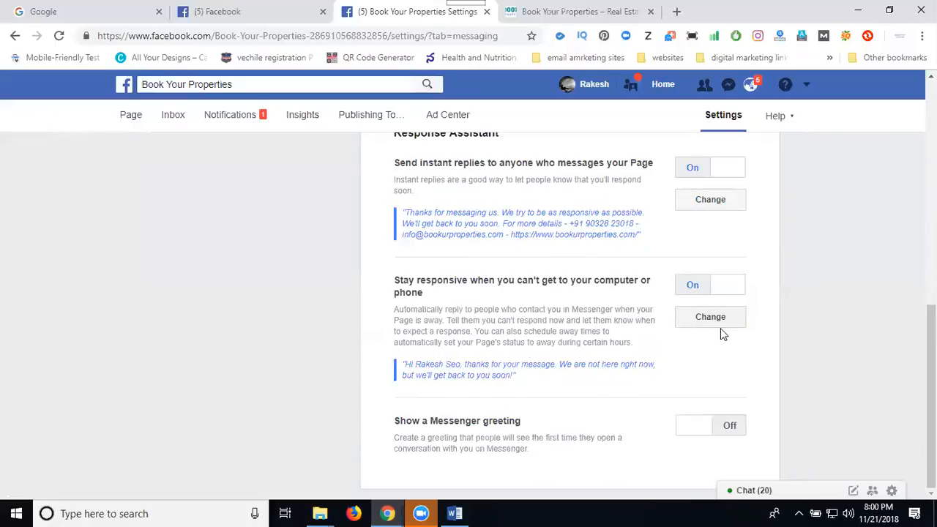
left_click(717, 324)
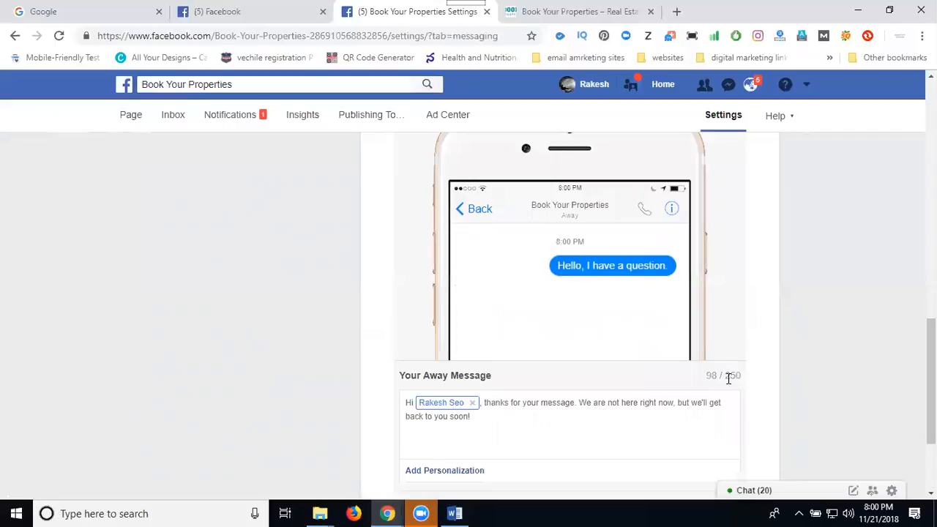
scroll(829, 323, "down", 2)
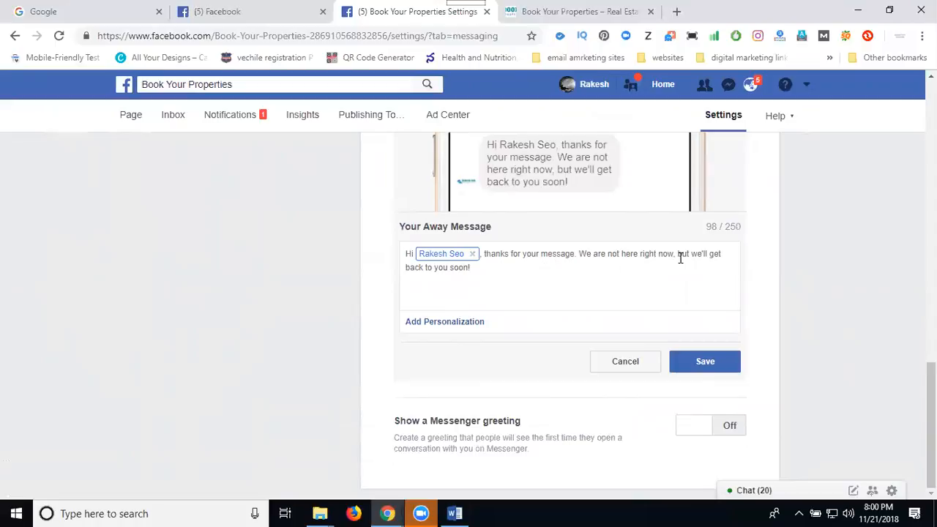
left_click(500, 274)
key("BackSpace")
type(",")
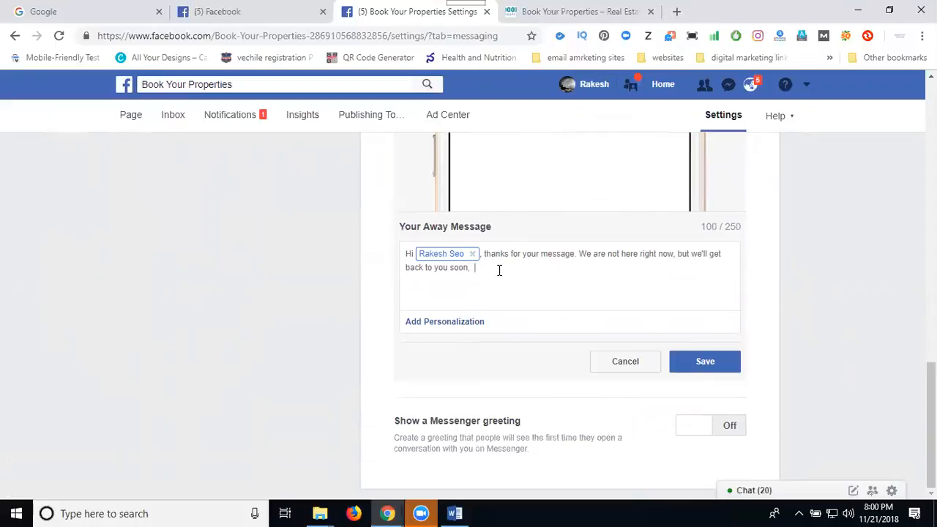
key("ctrl+v")
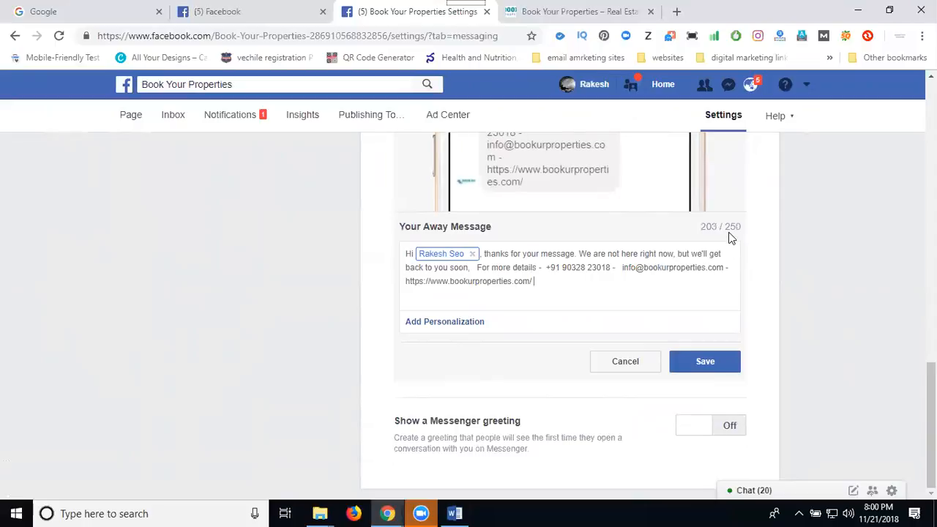
scroll(774, 293, "up", 1)
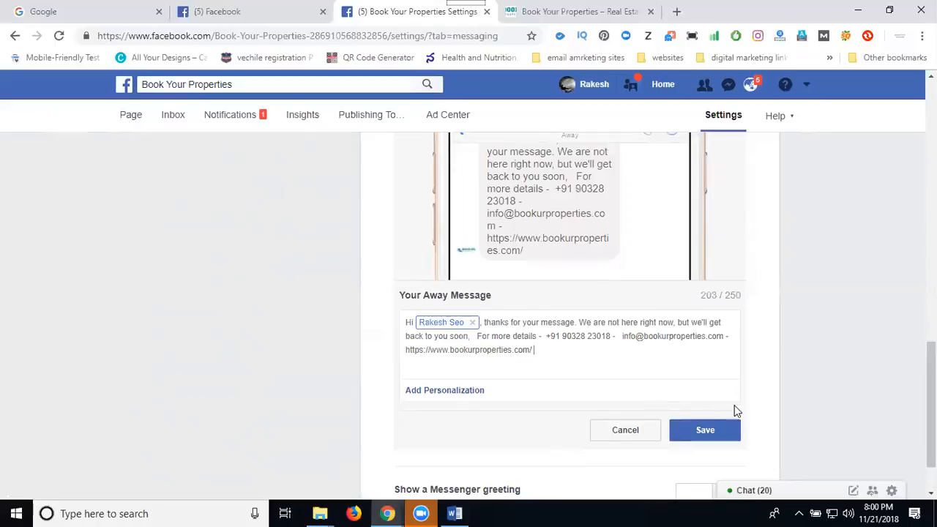
left_click(706, 432)
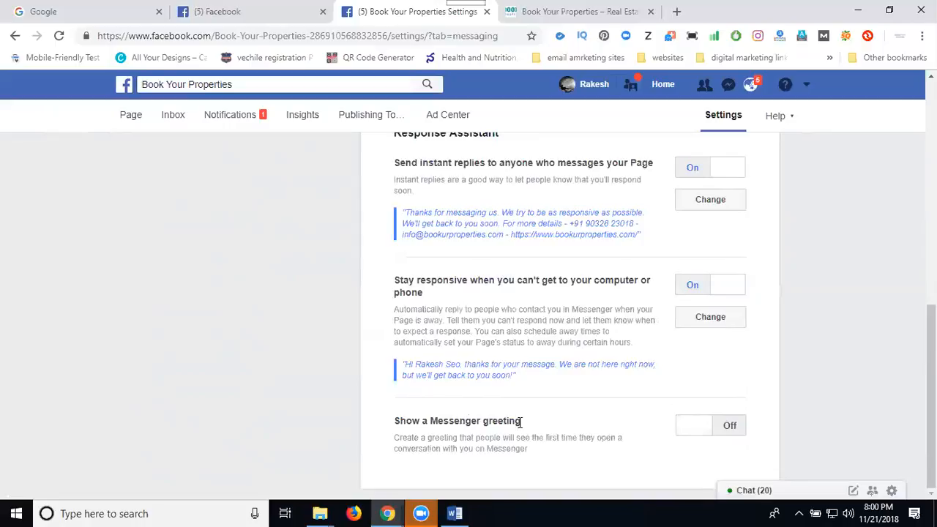
- Turn on the Messenger greeting, replace everything after "in touch with us" with a comma and the copied contact text, and save
left_click(700, 430)
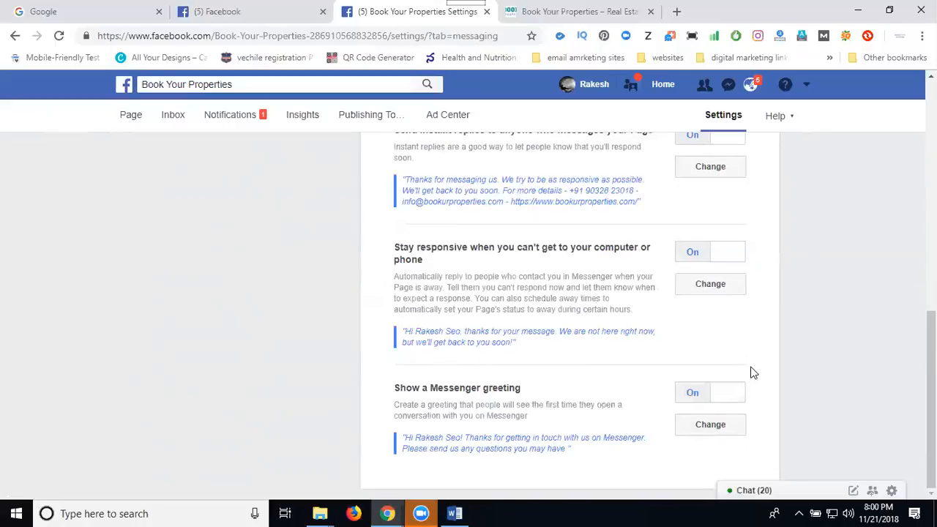
left_click(714, 421)
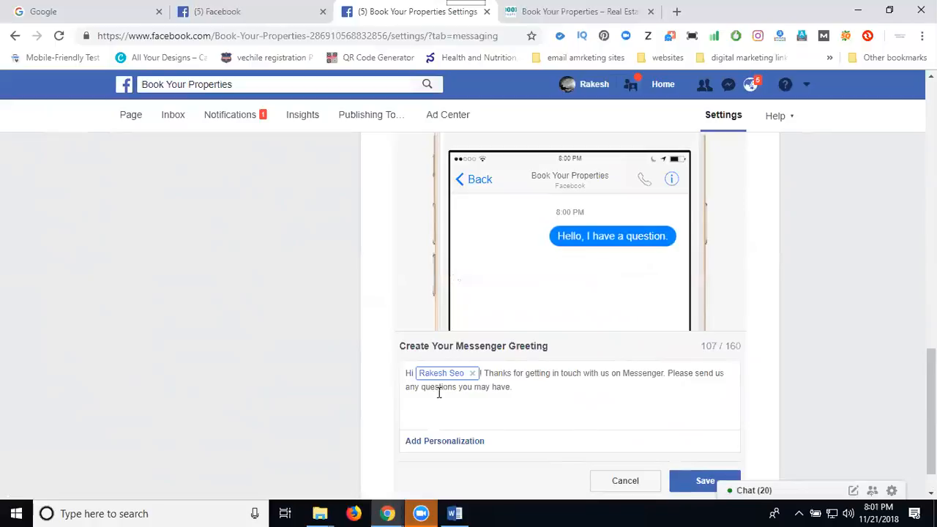
left_click(611, 375)
type(",")
key("ctrl+shift+End")
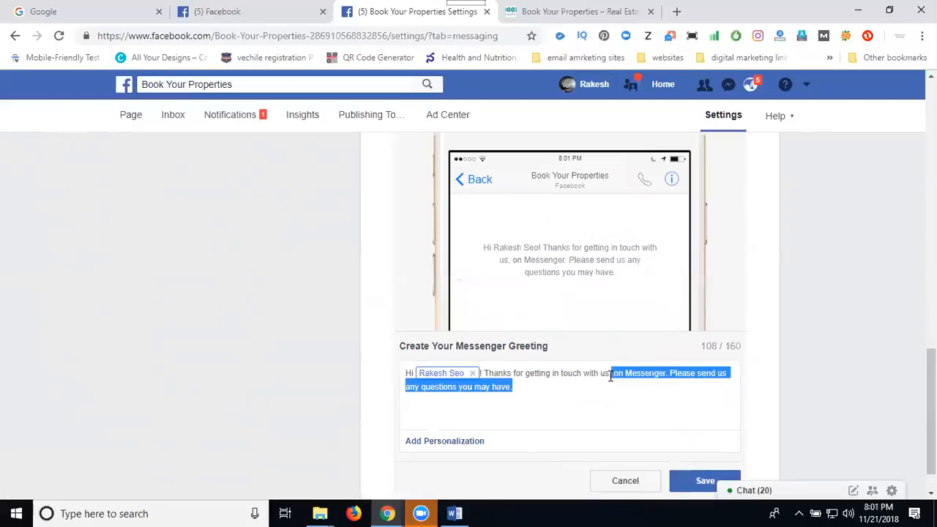
key("BackSpace")
key("ctrl+v")
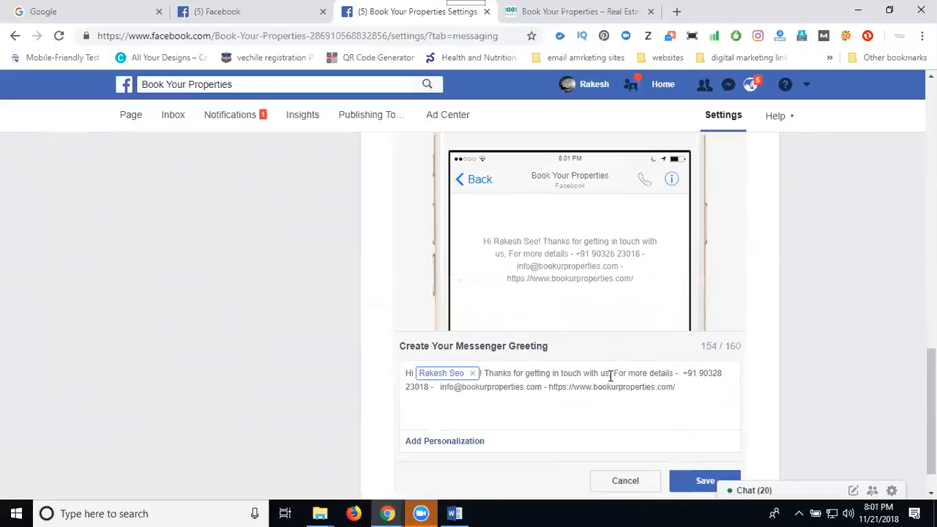
left_click(701, 481)
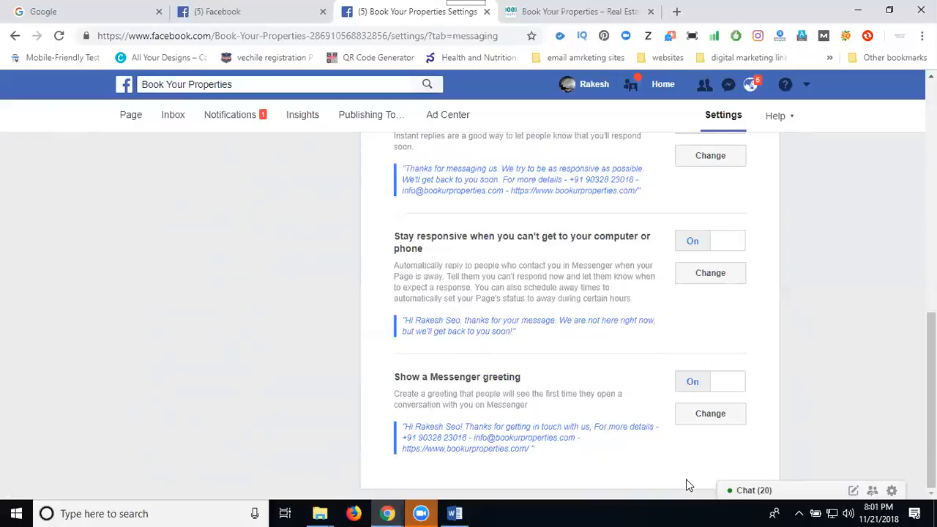
scroll(539, 352, "up", 2)
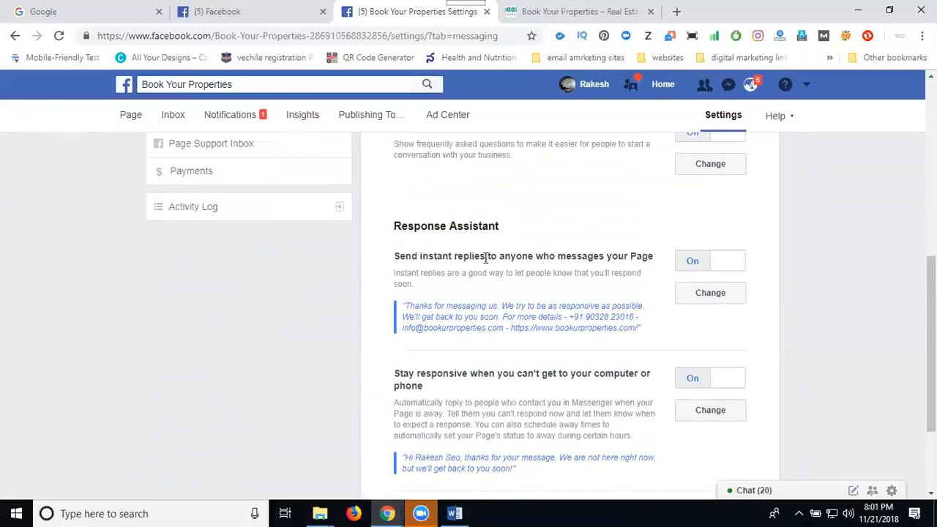
scroll(485, 258, "down", 2)
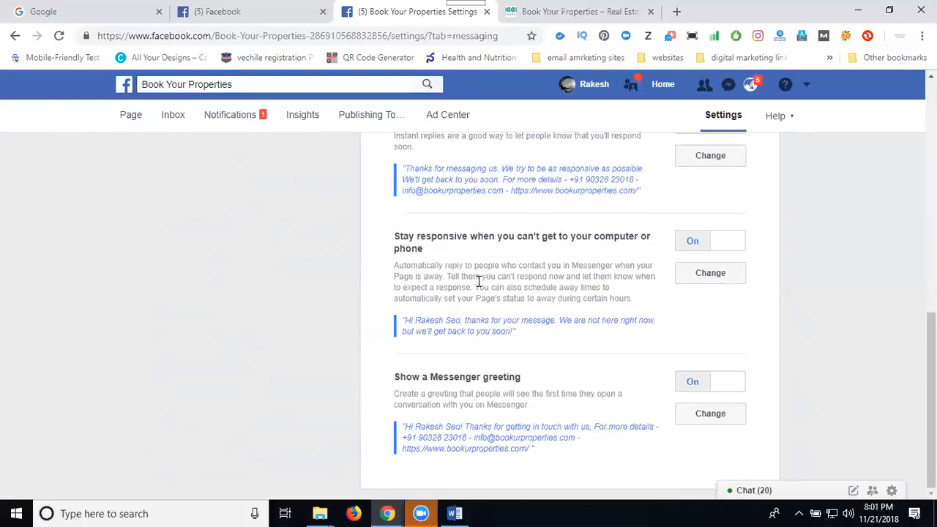